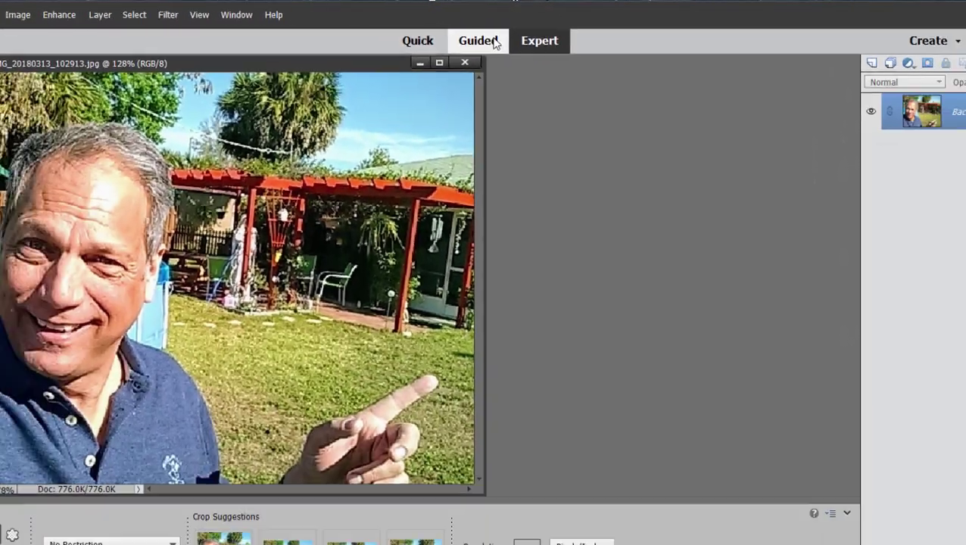
In Guided mode, browse the Basics, Color, Black & White, Fun Edits and Photomerge categories, ending on Special Edits.
left_click(426, 99)
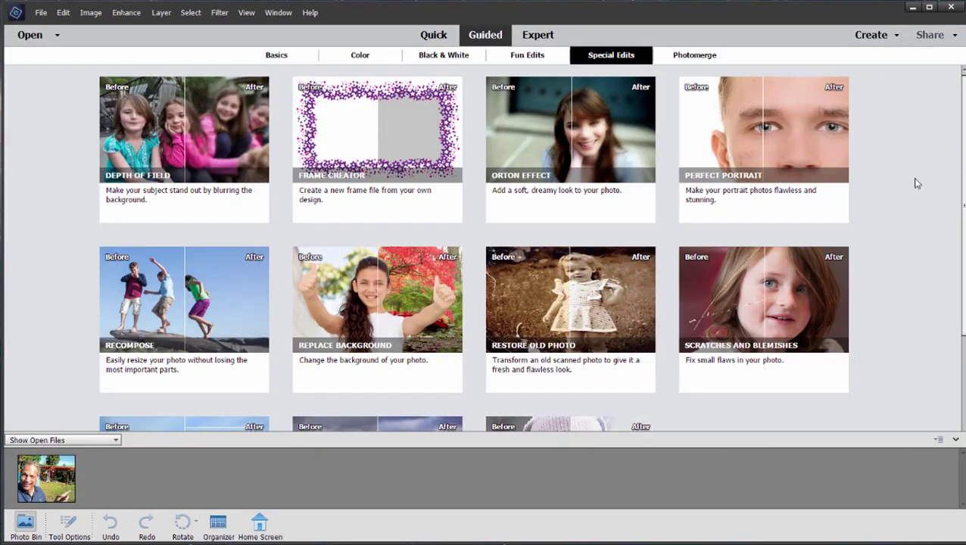
left_click(300, 57)
left_click(371, 58)
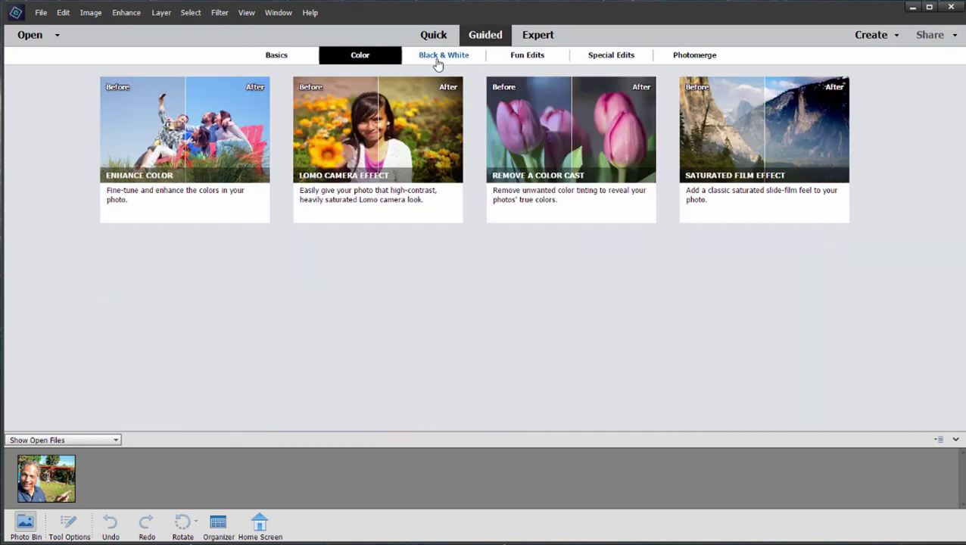
left_click(277, 56)
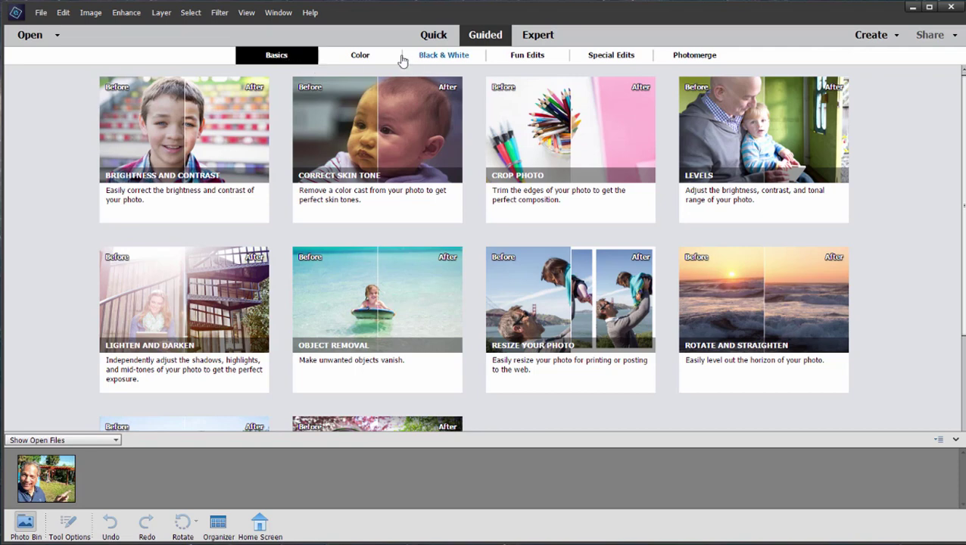
left_click(371, 60)
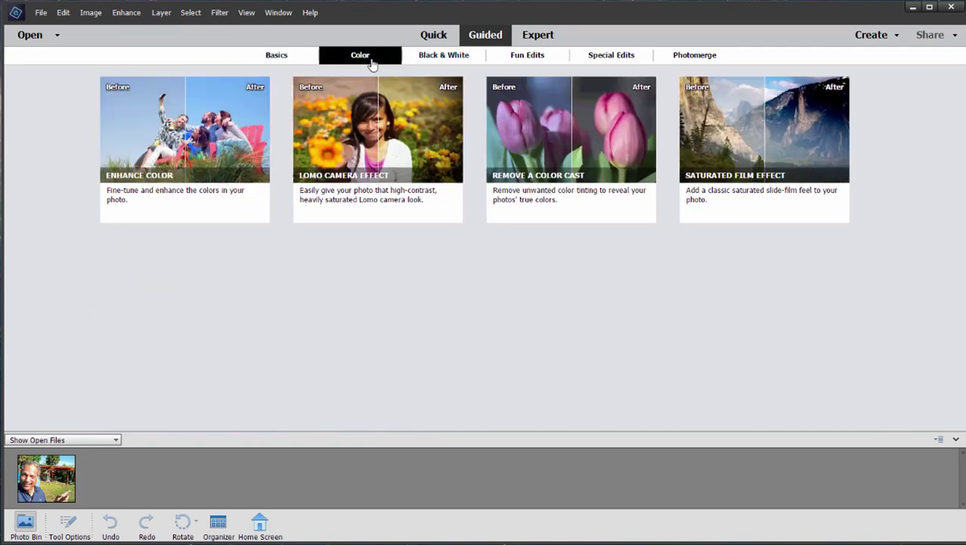
left_click(444, 57)
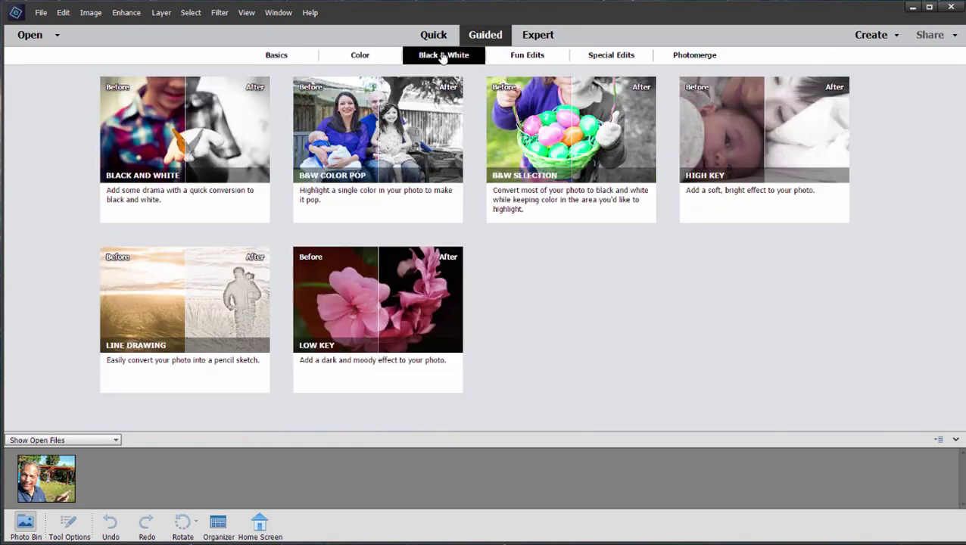
left_click(546, 58)
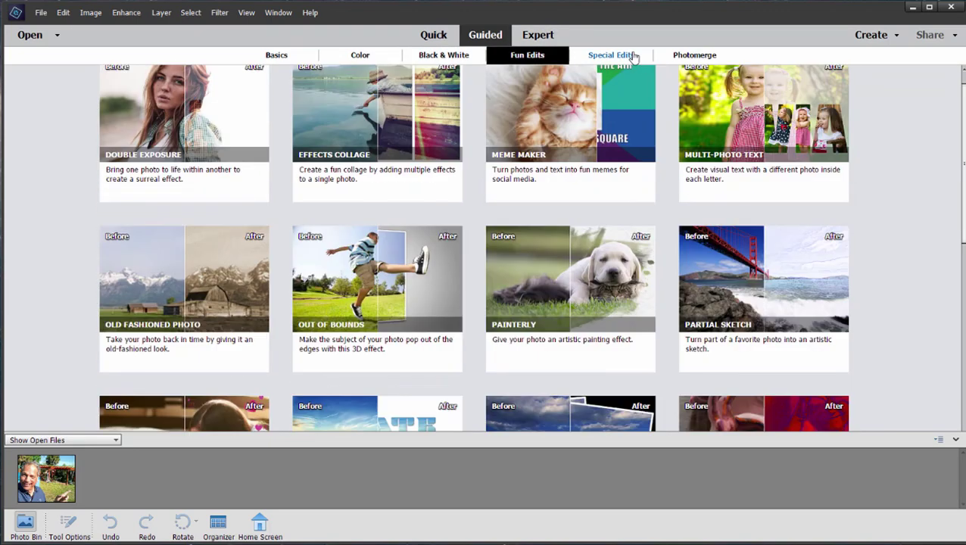
left_click(612, 56)
left_click(706, 58)
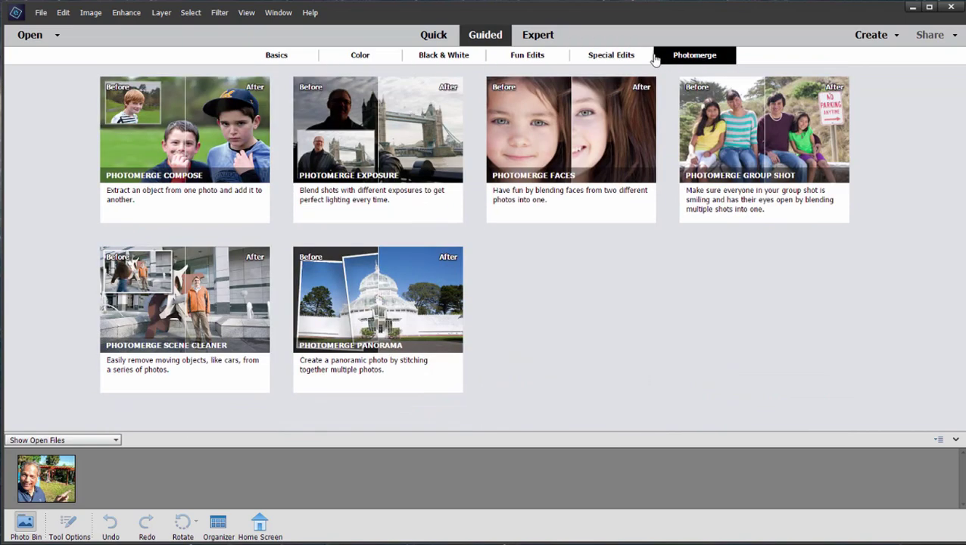
left_click(611, 56)
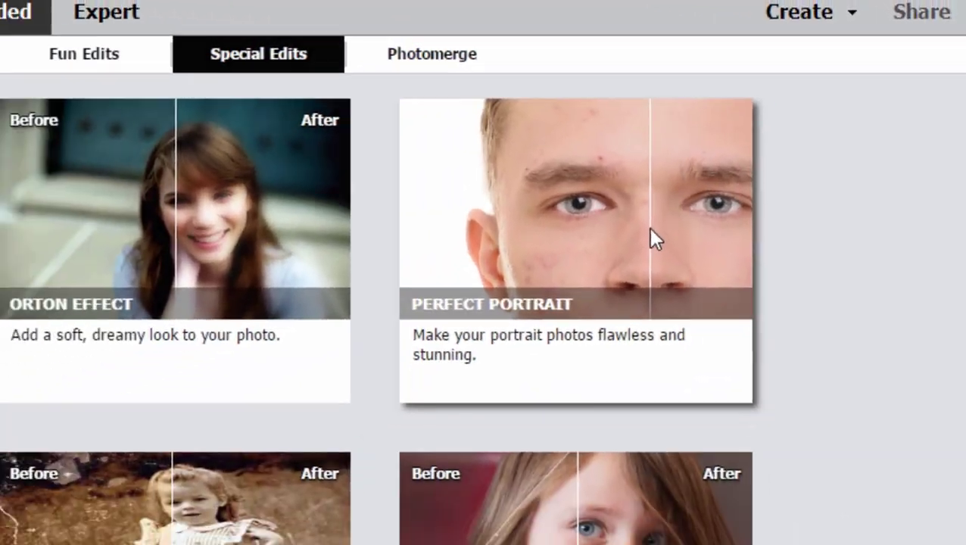
Open the Perfect Portrait guided edit on the backyard selfie and zoom the canvas to 200%.
left_click(654, 239)
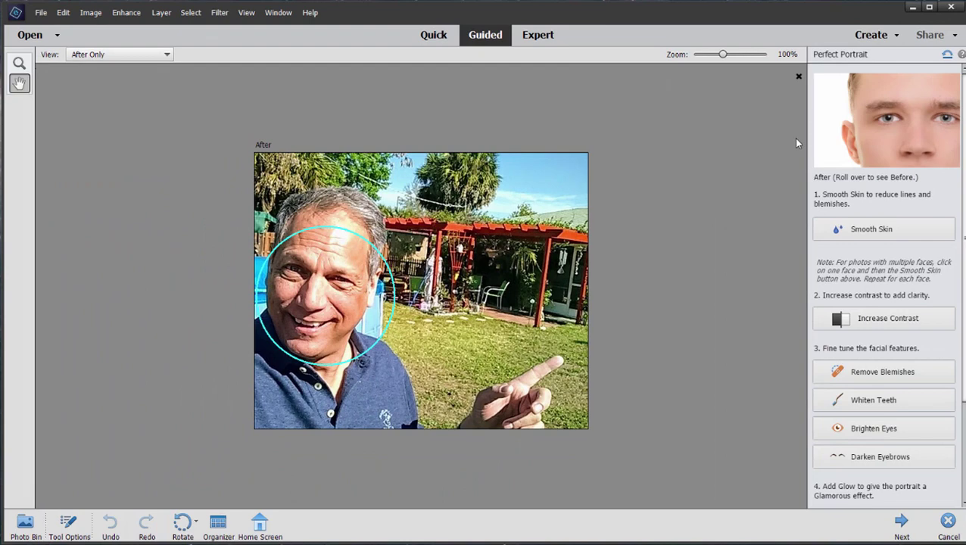
key("ctrl+plus")
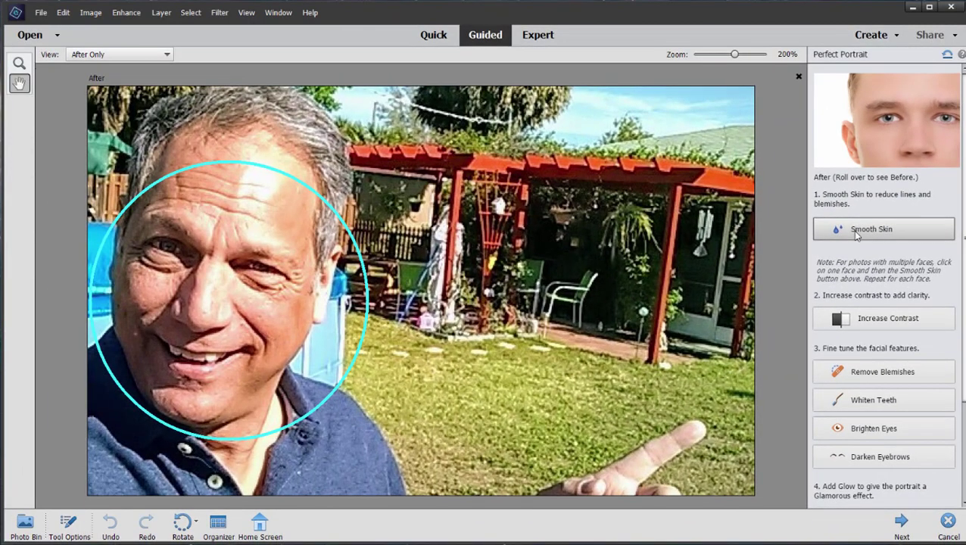
Smooth the face's skin and compare it in the Before & After - Horizontal view, panned to the face.
left_click(856, 232)
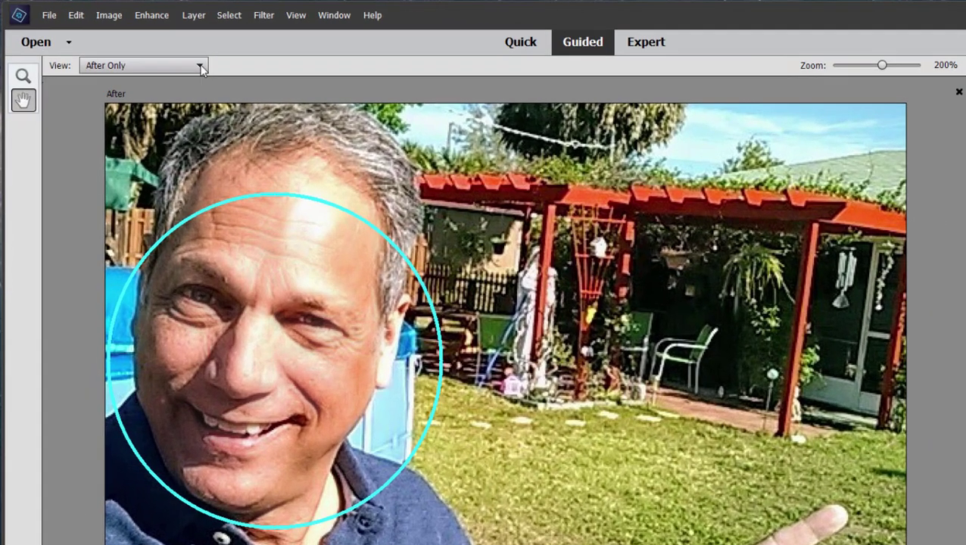
left_click(163, 55)
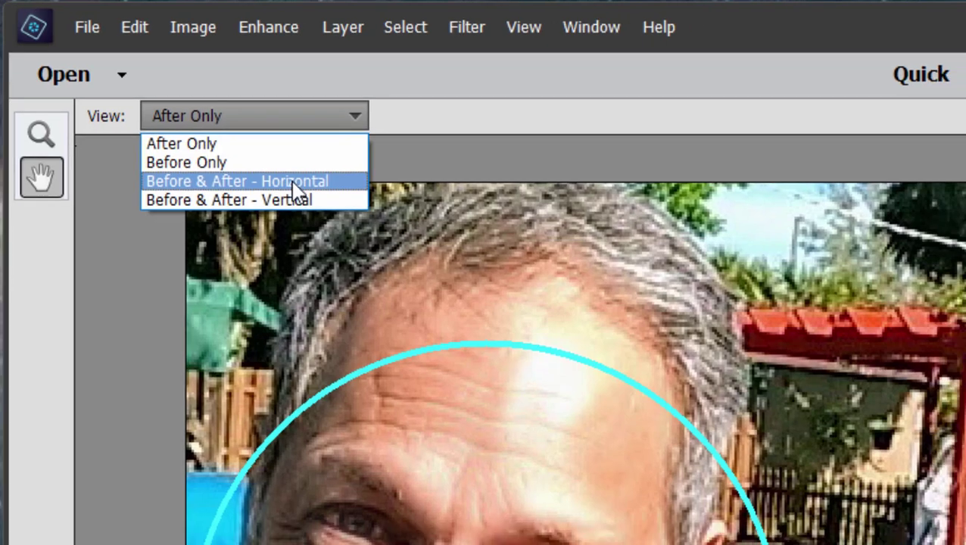
left_click(305, 191)
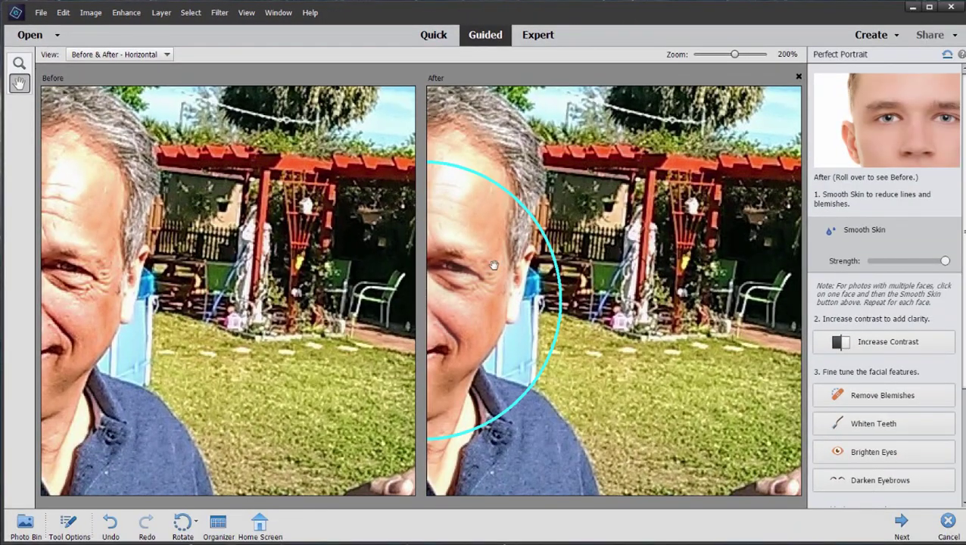
left_click_drag(518, 252, 672, 257)
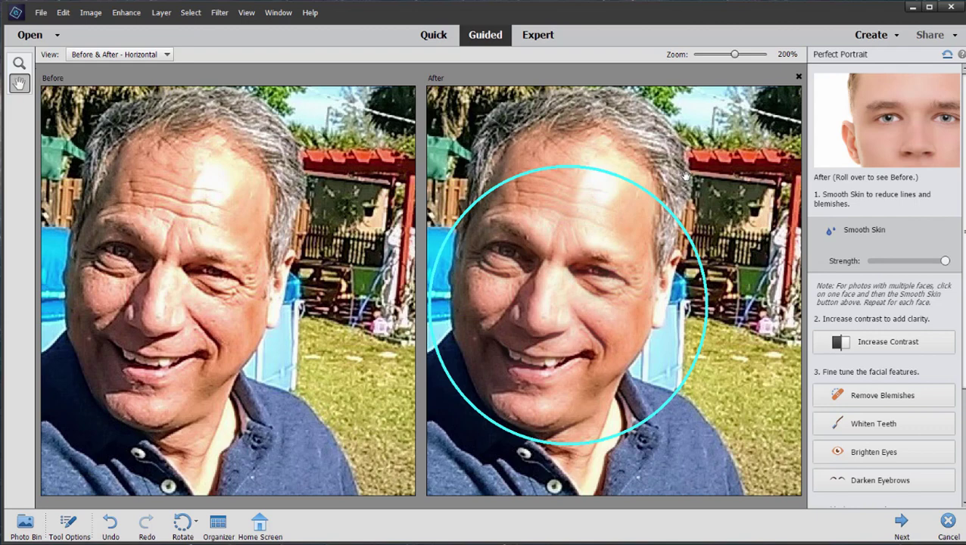
Increase the portrait's contrast, return to the After Only view, and zoom to 200%.
left_click(917, 347)
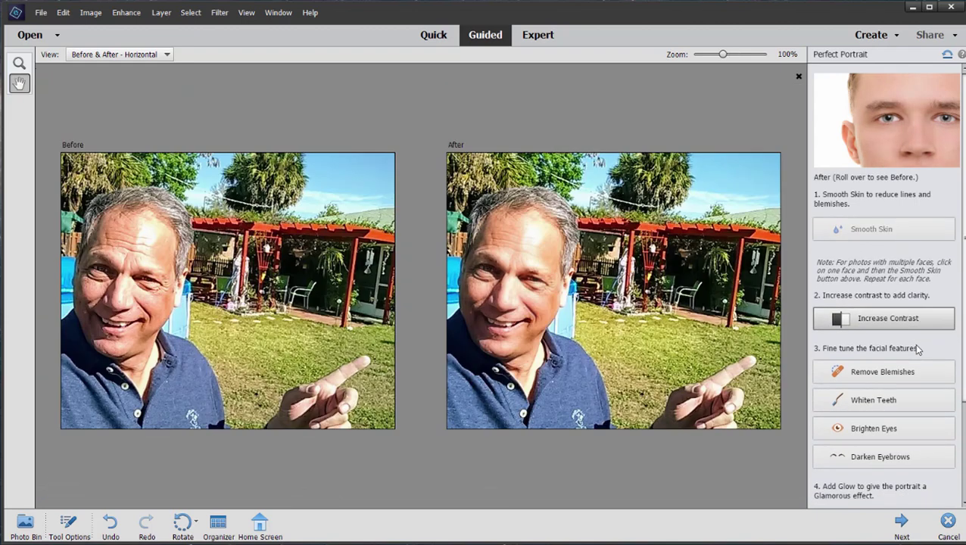
left_click(138, 55)
left_click(90, 68)
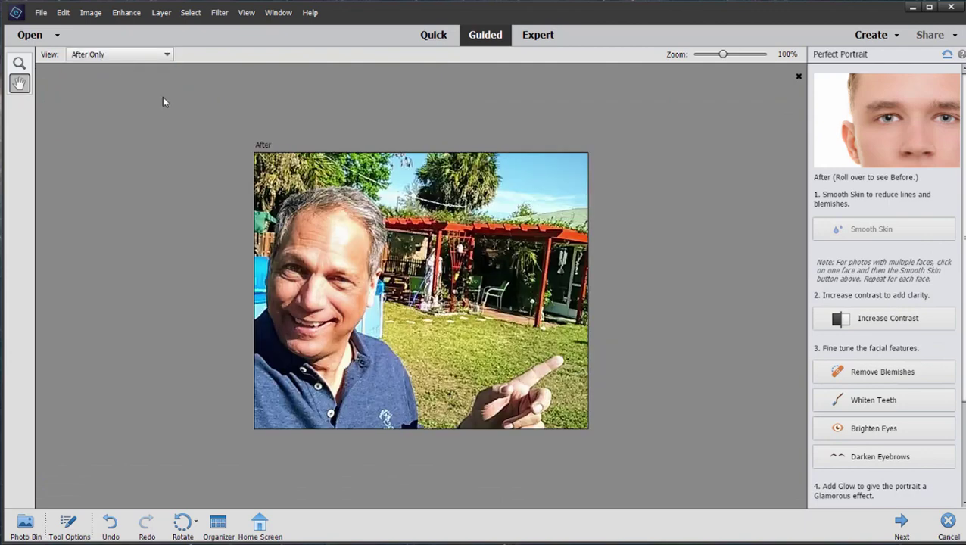
key("ctrl+equal")
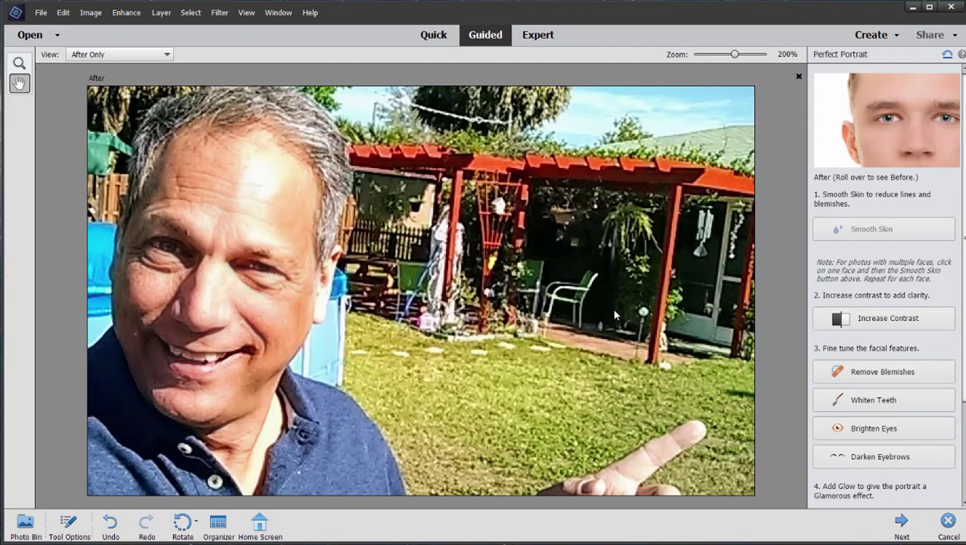
Paint away blemishes across the forehead with three Remove Blemishes strokes, then move on to Whiten Teeth.
left_click(902, 376)
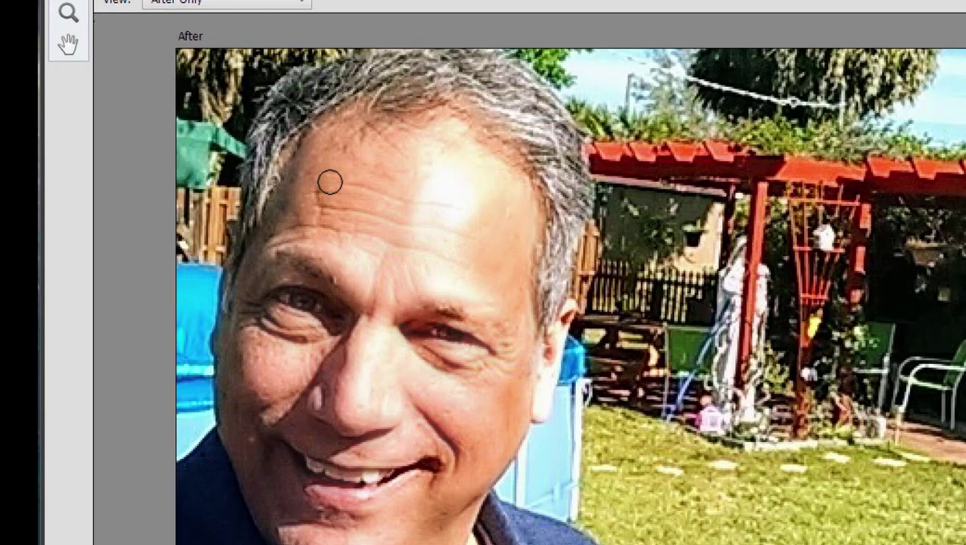
left_click_drag(330, 182, 466, 207)
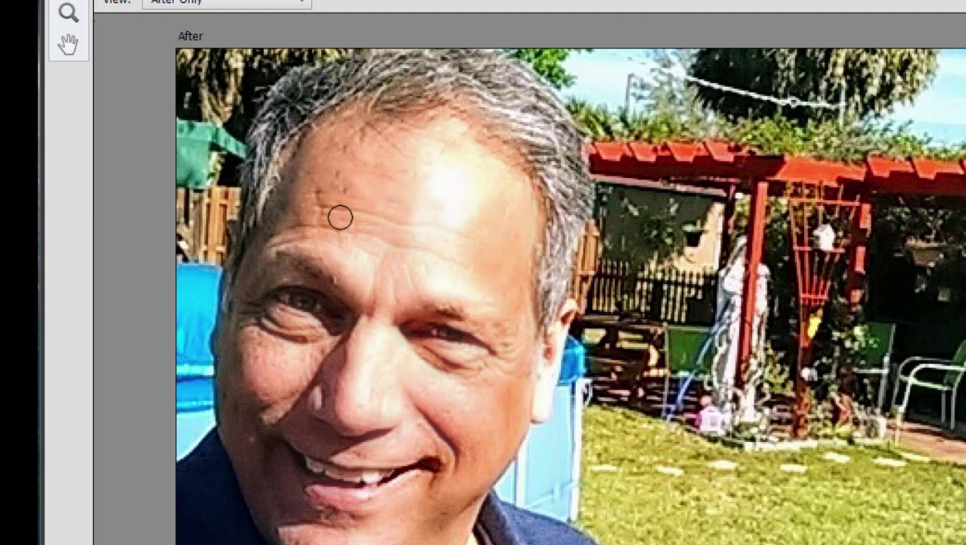
left_click_drag(317, 194, 468, 237)
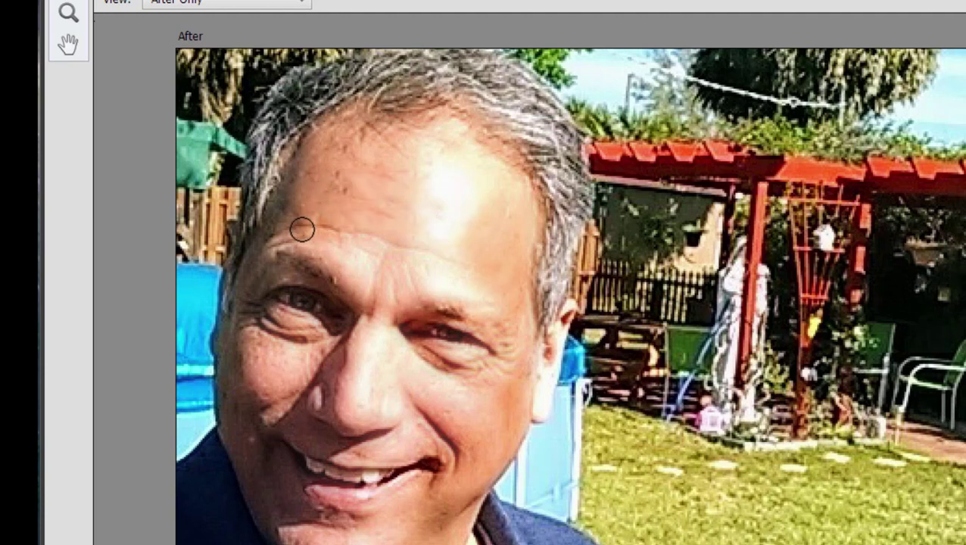
mouse_move(302, 228)
left_mouse_down()
mouse_move(372, 229)
mouse_move(478, 257)
left_mouse_up()
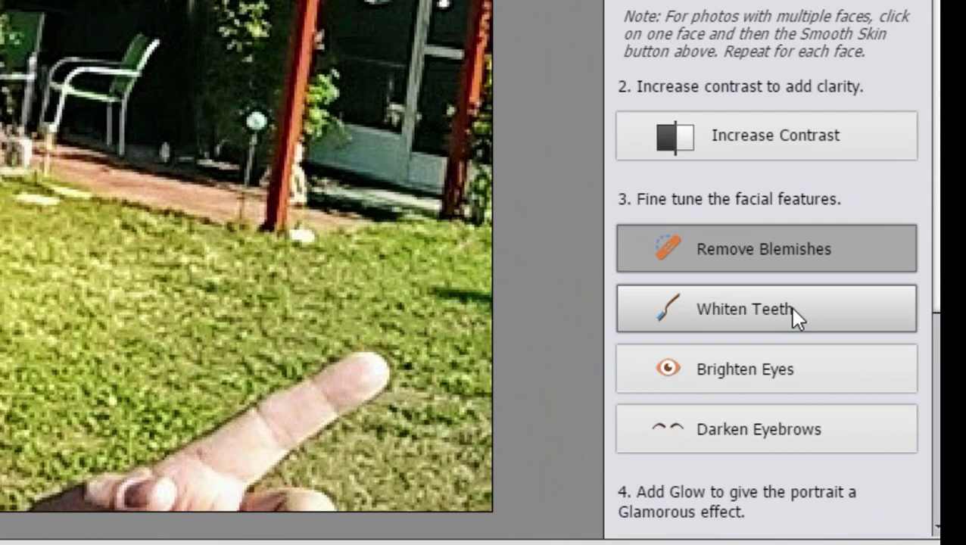
left_click(790, 307)
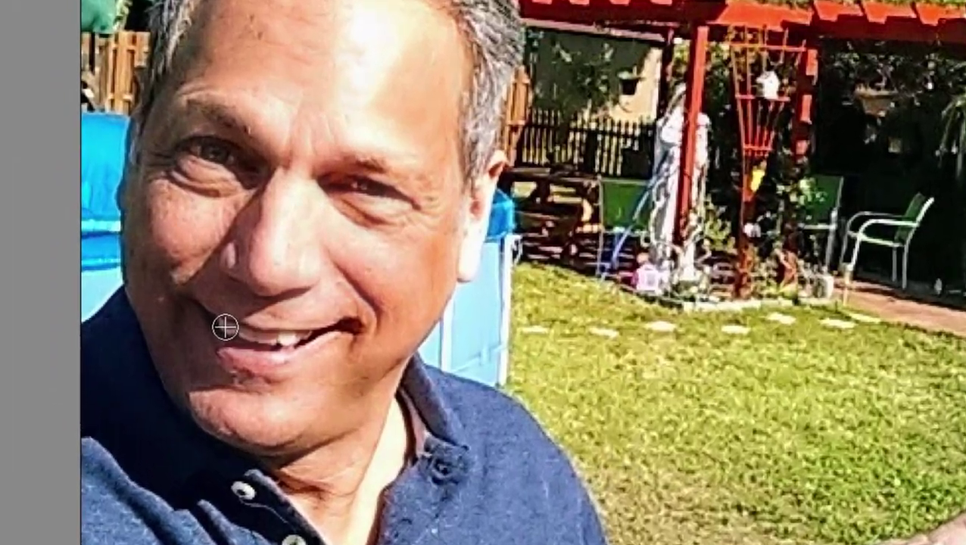
Whiten the teeth along the mouth, subtracting the cheek strip beside the nose, then move on to Brighten Eyes.
left_click_drag(179, 348, 185, 359)
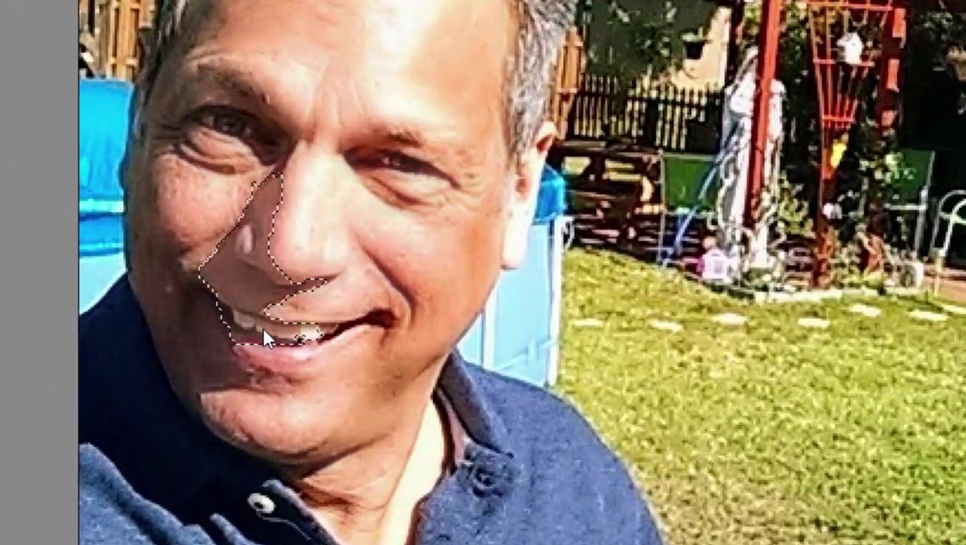
mouse_move(262, 332)
left_mouse_down()
mouse_move(338, 344)
mouse_move(332, 315)
mouse_move(350, 326)
left_mouse_up()
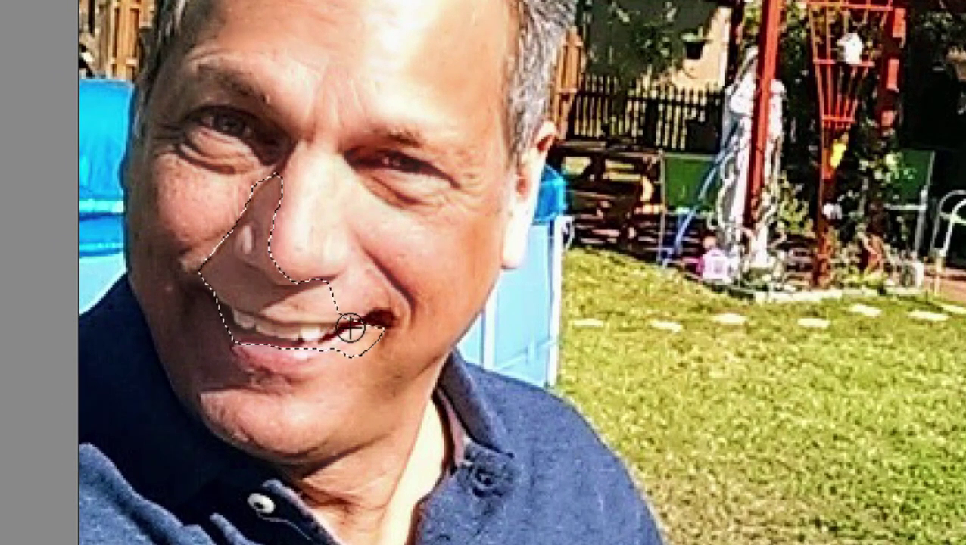
mouse_move(300, 158)
left_mouse_down()
mouse_move(258, 221)
mouse_move(173, 262)
mouse_move(261, 270)
mouse_move(347, 299)
mouse_move(261, 299)
mouse_move(407, 326)
mouse_move(332, 345)
mouse_move(338, 358)
mouse_move(194, 307)
mouse_move(206, 346)
left_mouse_up()
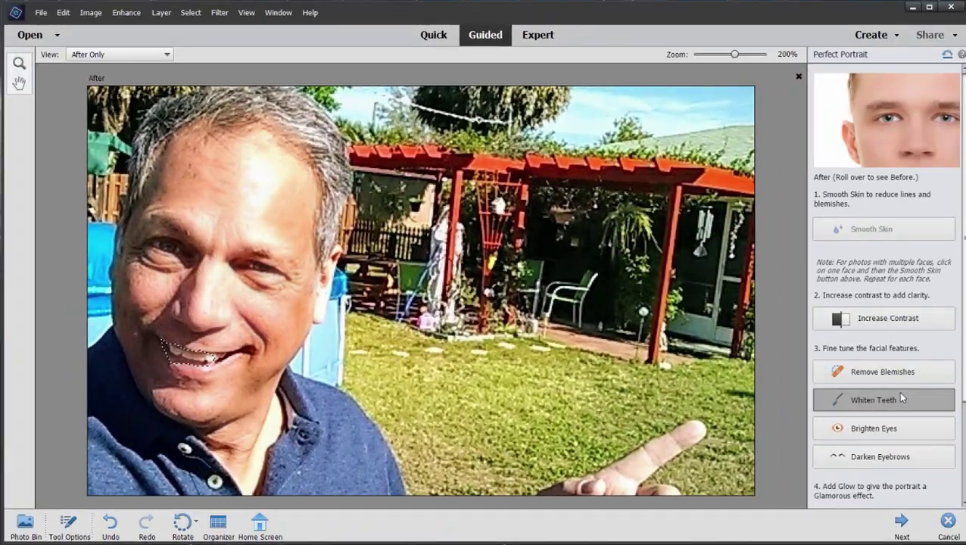
left_click(902, 429)
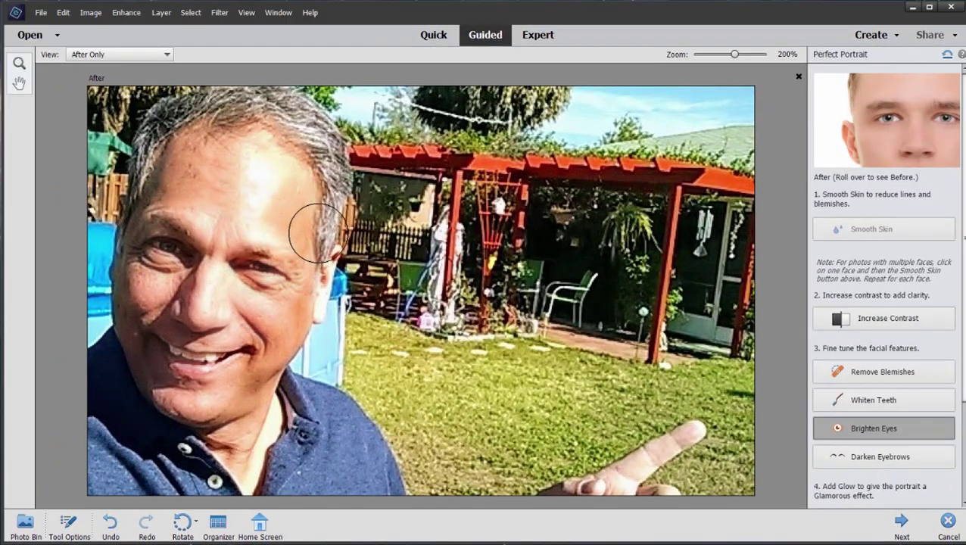
Brighten the man's eye area, then move on to Darken Eyebrows.
left_click(261, 276)
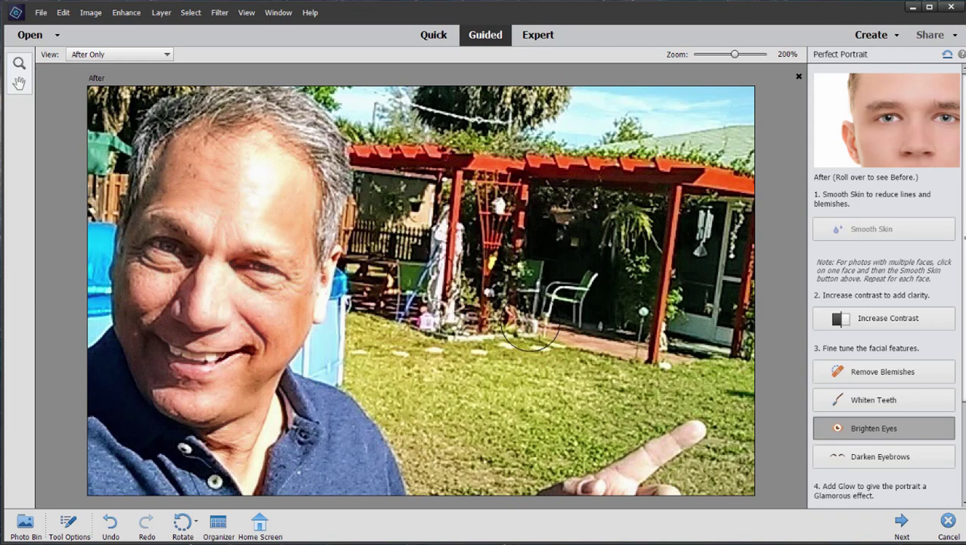
left_click(866, 458)
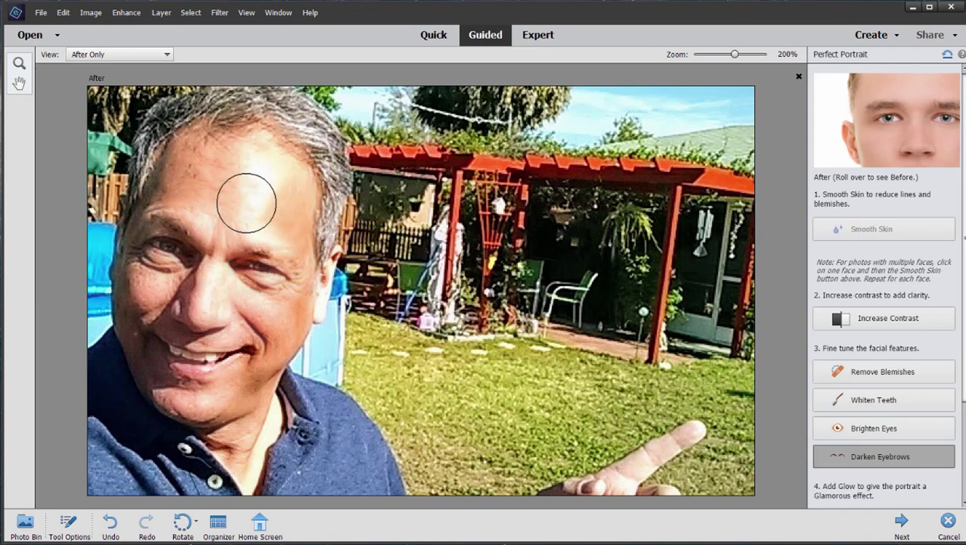
Shrink the brush two sizes and darken the eyebrow above the man's eye.
key("bracketleft")
key("bracketleft")
key("bracketleft")
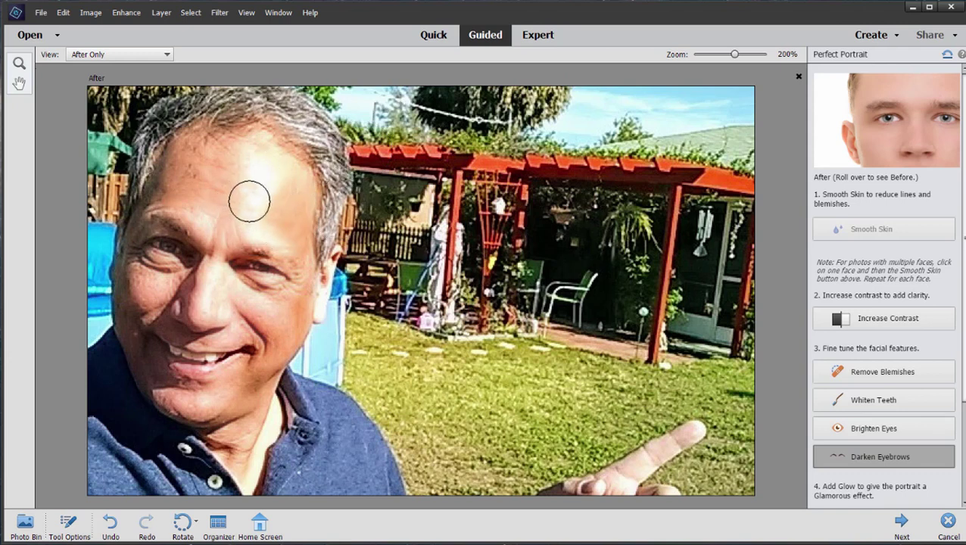
key("bracketleft")
key("bracketleft")
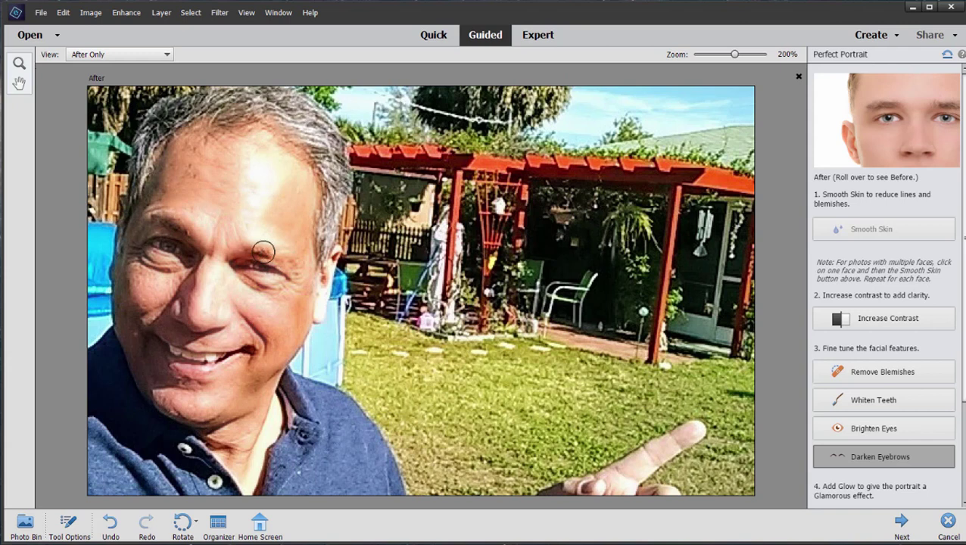
left_click_drag(263, 252, 298, 267)
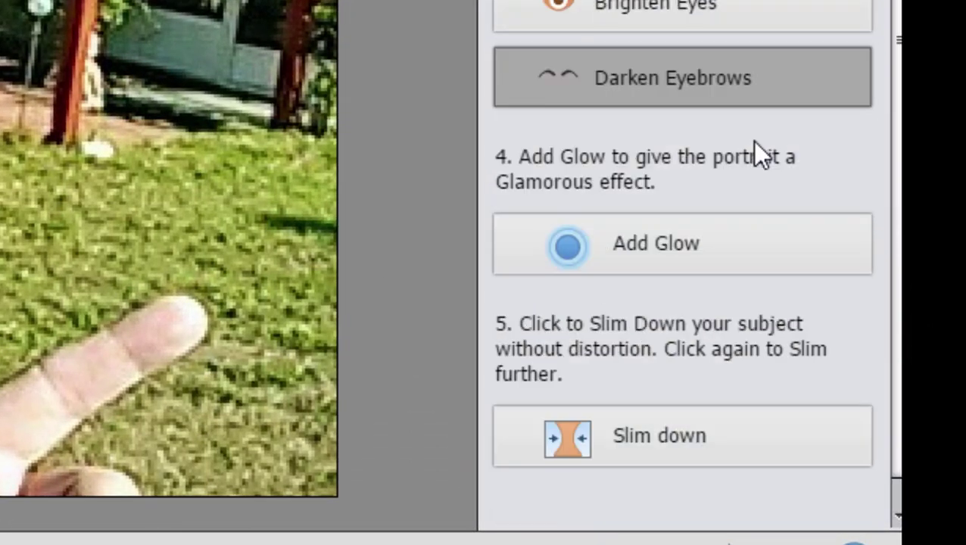
Apply Add Glow's Diffuse Glow with Graininess 2, Glow Amount 1 and Clear Amount 12.
scroll(754, 142, "down", 1)
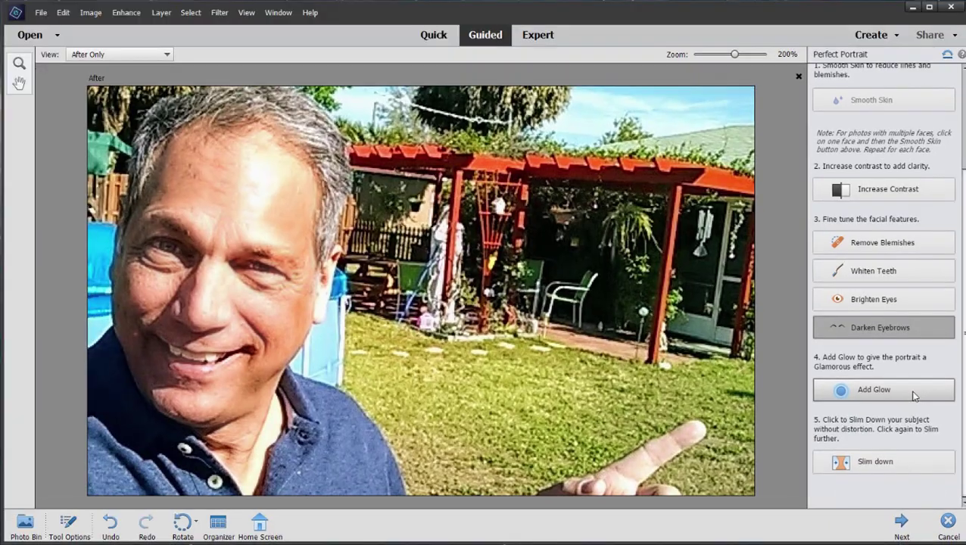
left_click(914, 391)
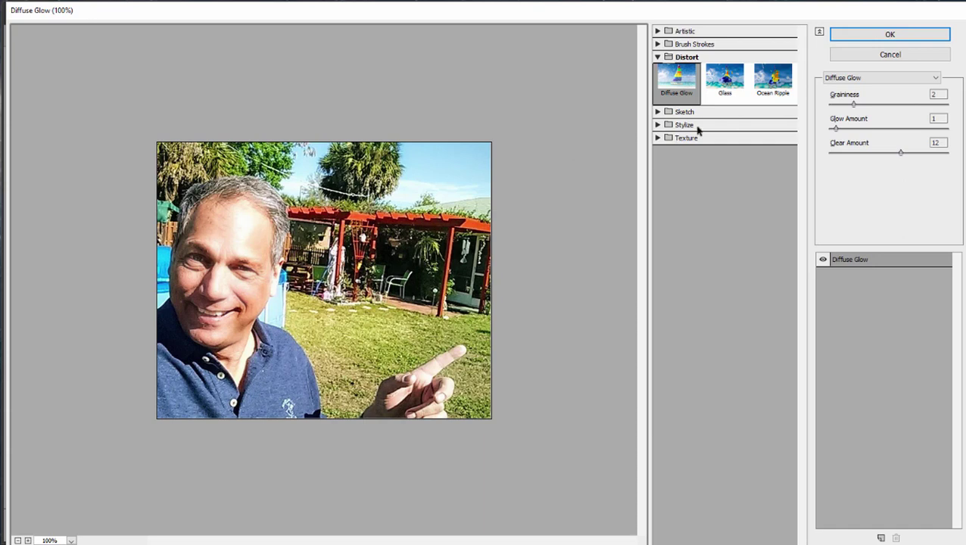
left_click(868, 35)
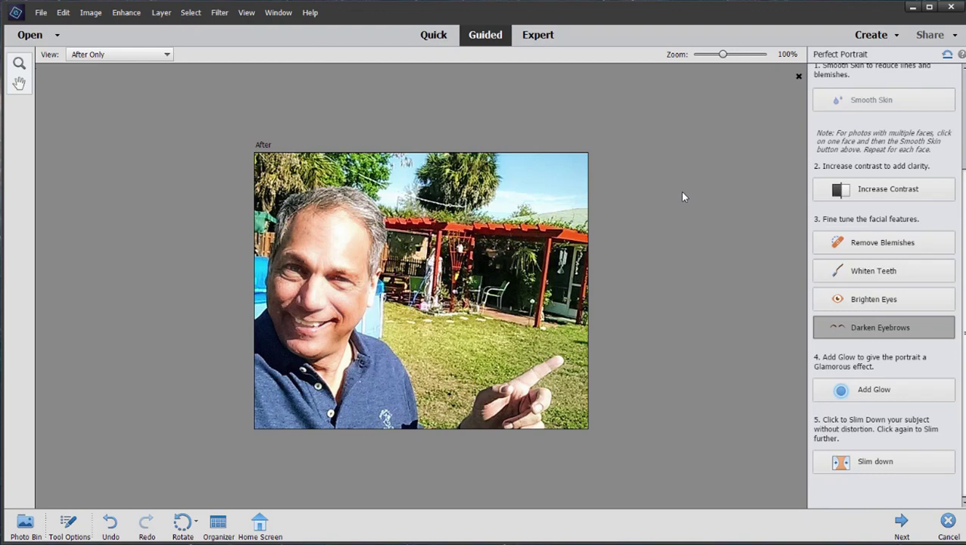
Apply Slim Down while zoomed to 200%, then return the view to 100%.
key("ctrl+equal")
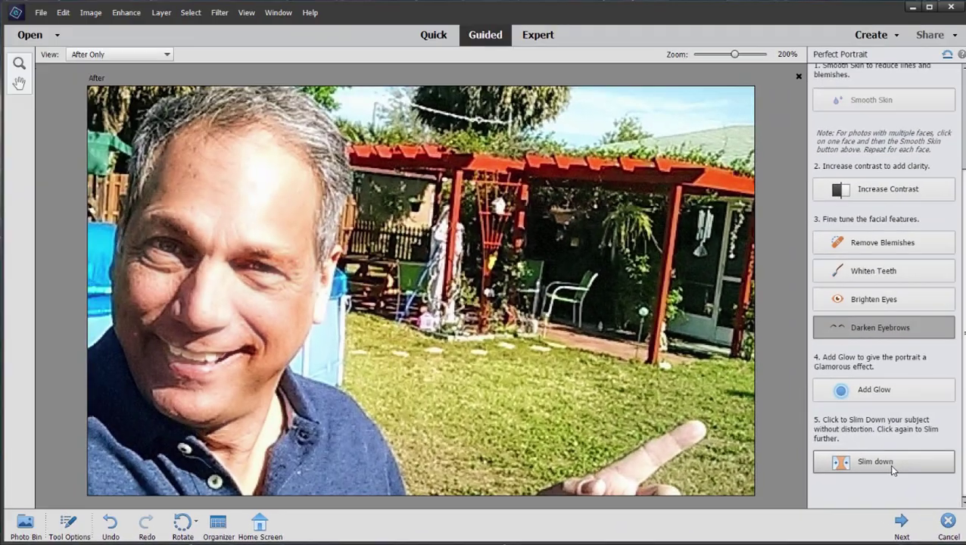
left_click(774, 348)
key("ctrl+minus")
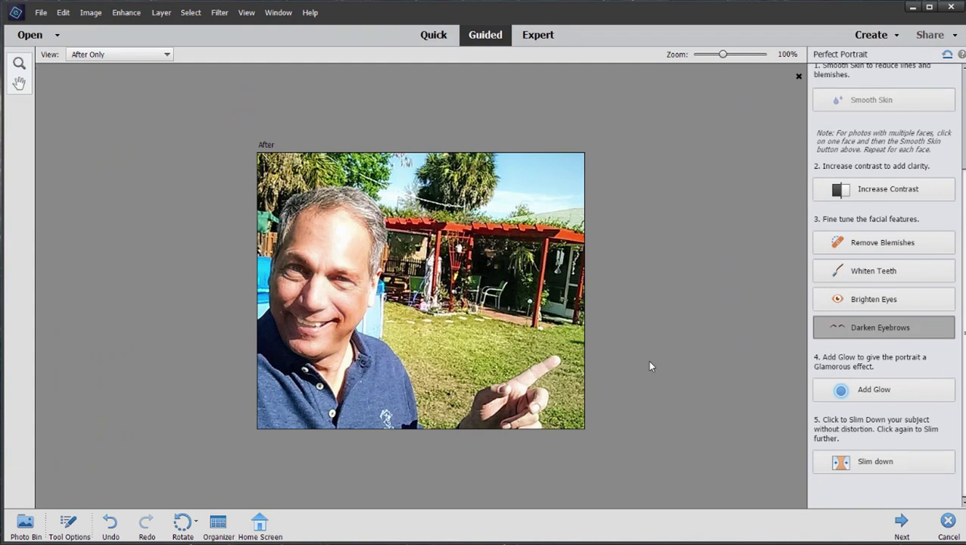
Show the Before & After - Horizontal view at 200%, panned with the Hand tool to centre the man's face.
left_click(166, 54)
left_click(139, 85)
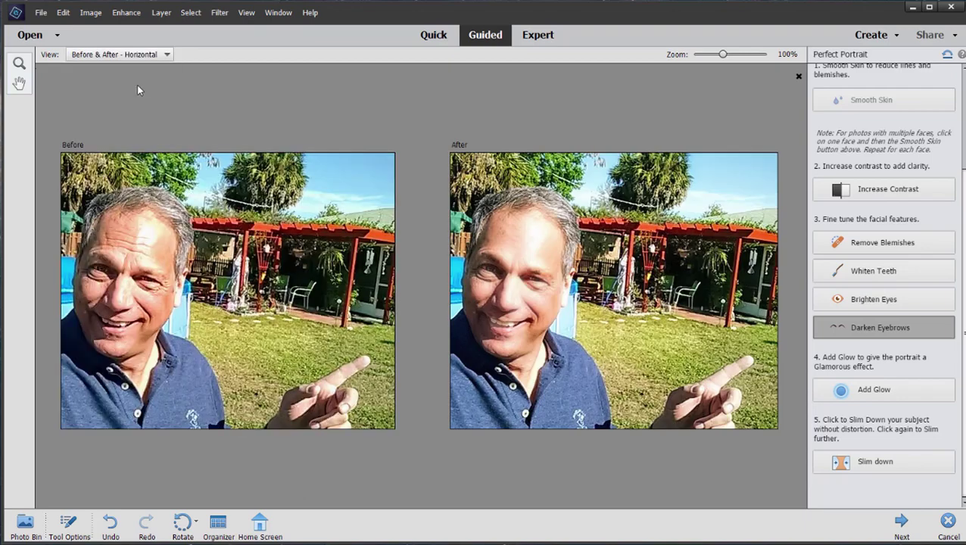
key("ctrl+equal")
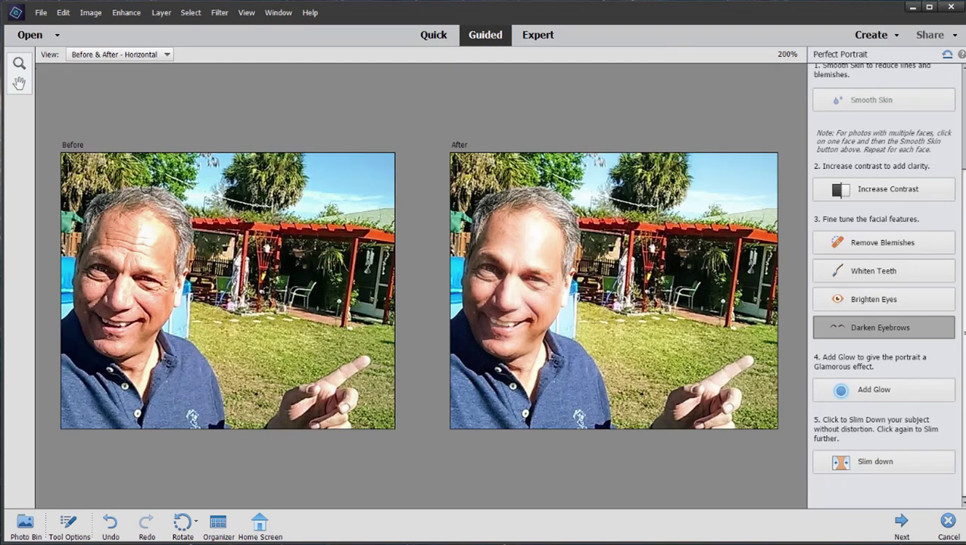
left_click(19, 83)
left_click_drag(493, 226, 633, 247)
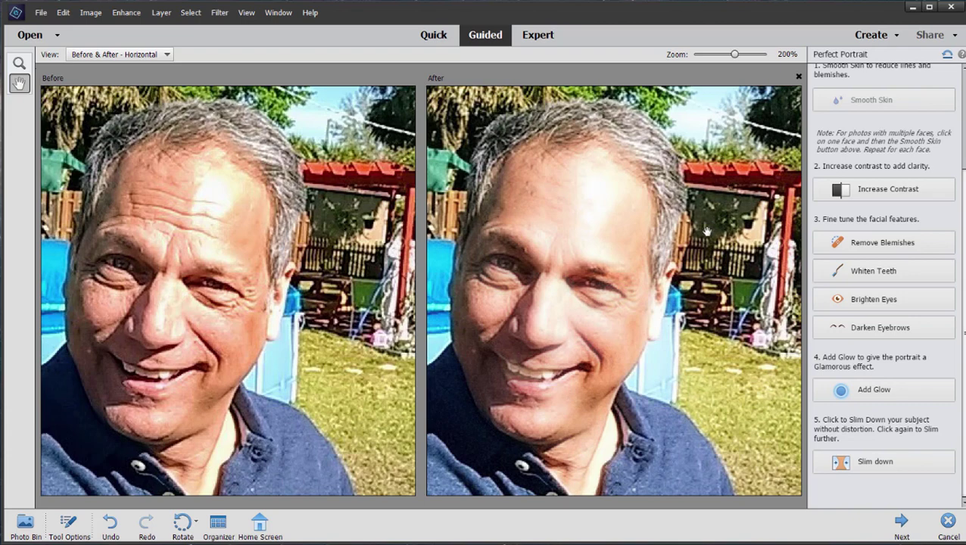
Complete the Perfect Portrait retouch with Next to reach the save, continue-editing and share options.
left_click(901, 523)
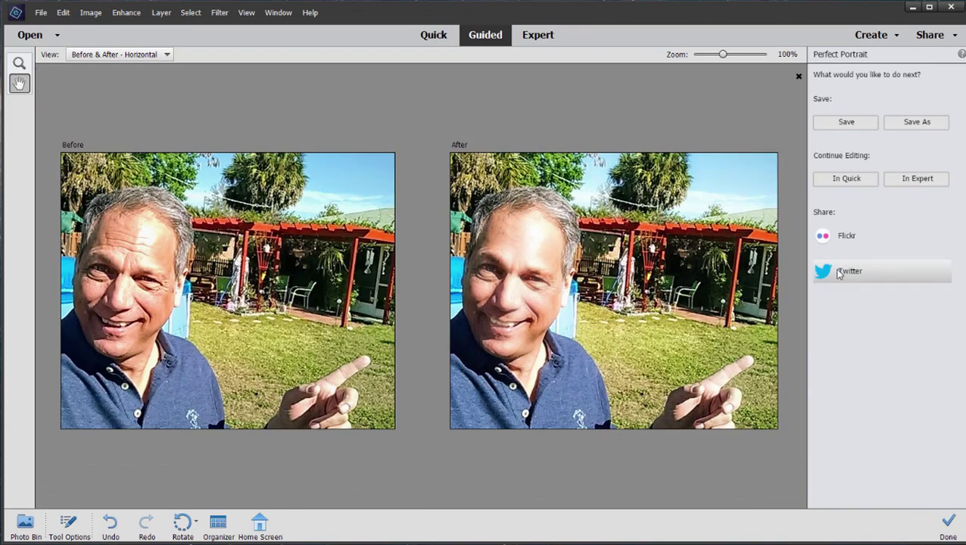